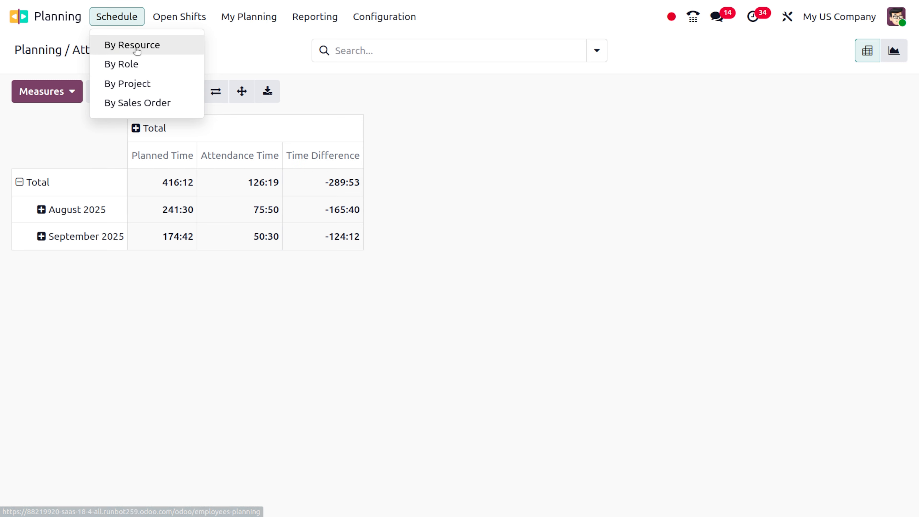
Open the planning schedule by resource and look through the week's shifts for all resources
{"action": "left_click", "coordinate": [137, 51]}
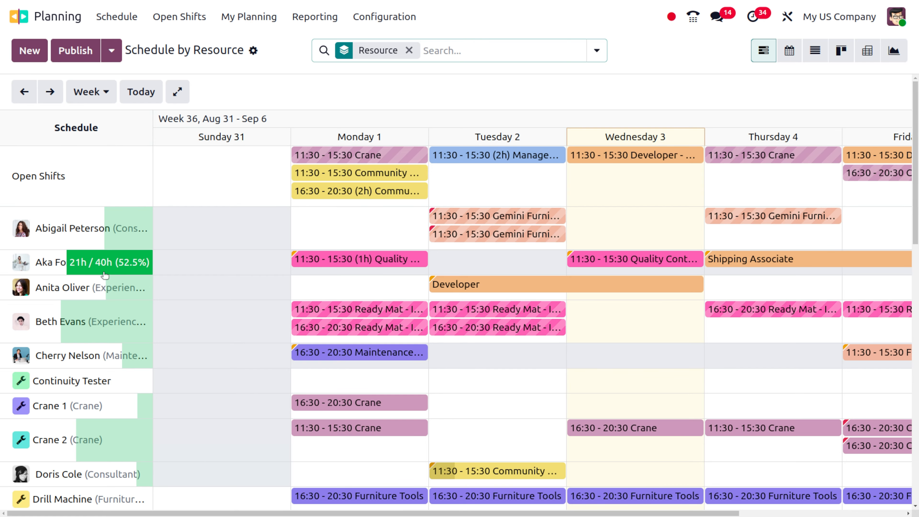
{"action": "mouse_move", "coordinate": [93, 342]}
{"action": "scroll", "coordinate": [93, 342], "scroll_direction": "down", "scroll_amount": 10}
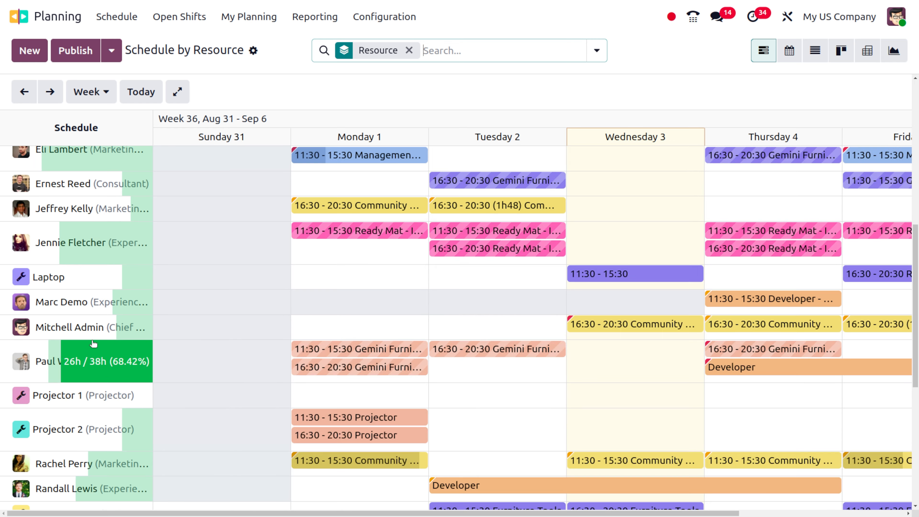
{"action": "scroll", "coordinate": [93, 342], "scroll_direction": "up", "scroll_amount": 8}
{"action": "scroll", "coordinate": [93, 342], "scroll_direction": "down", "scroll_amount": 10}
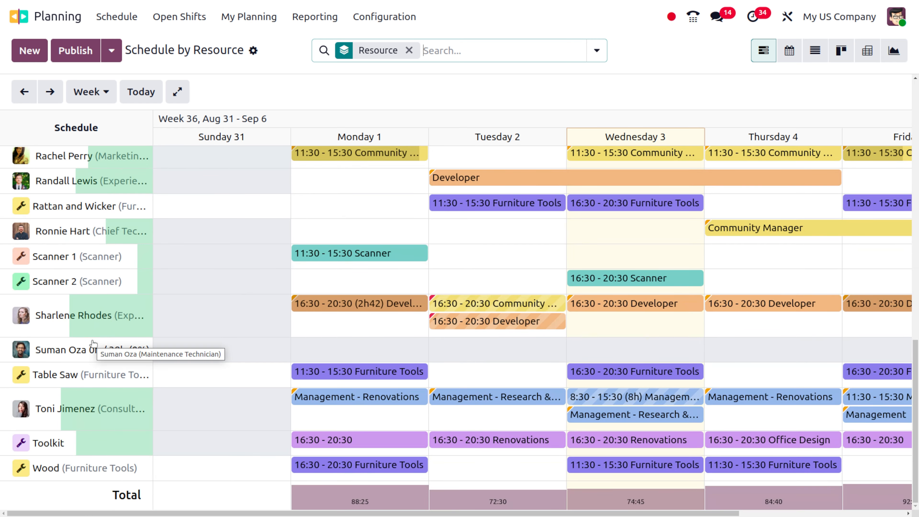
{"action": "scroll", "coordinate": [93, 343], "scroll_direction": "up", "scroll_amount": 15}
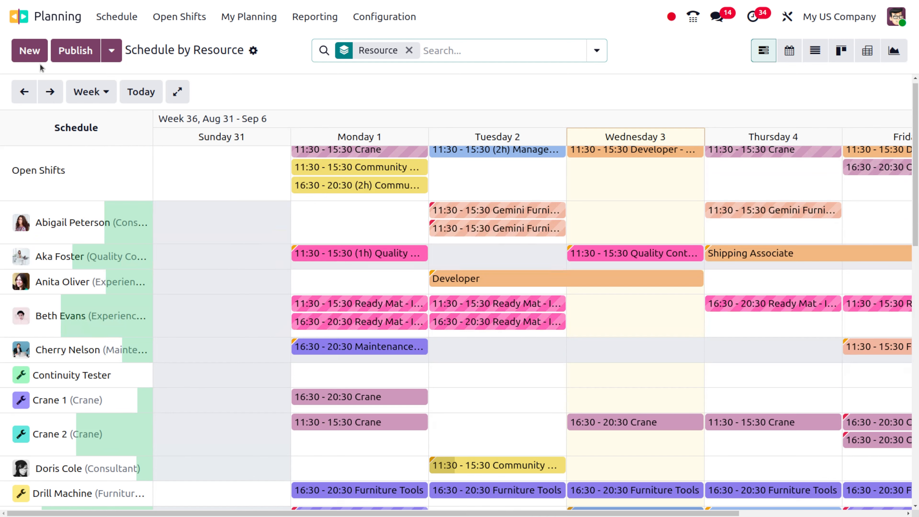
Start a new shift and assign the employee as its resource
{"action": "left_click", "coordinate": [31, 52]}
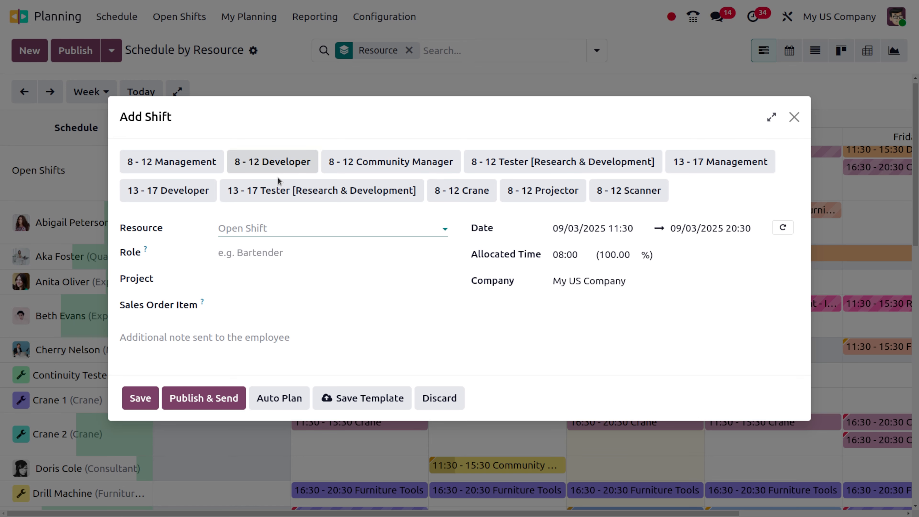
{"action": "left_click", "coordinate": [251, 227]}
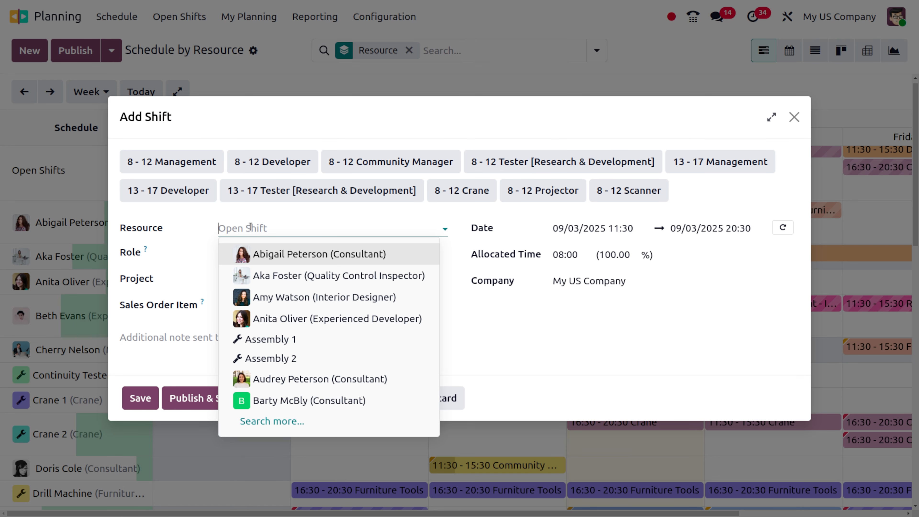
{"action": "type", "text": "jaree"}
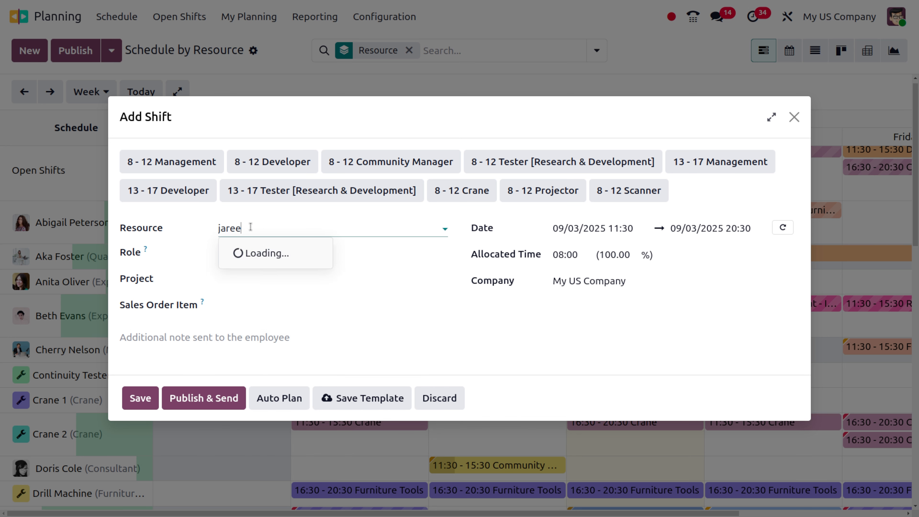
{"action": "key", "text": "Return"}
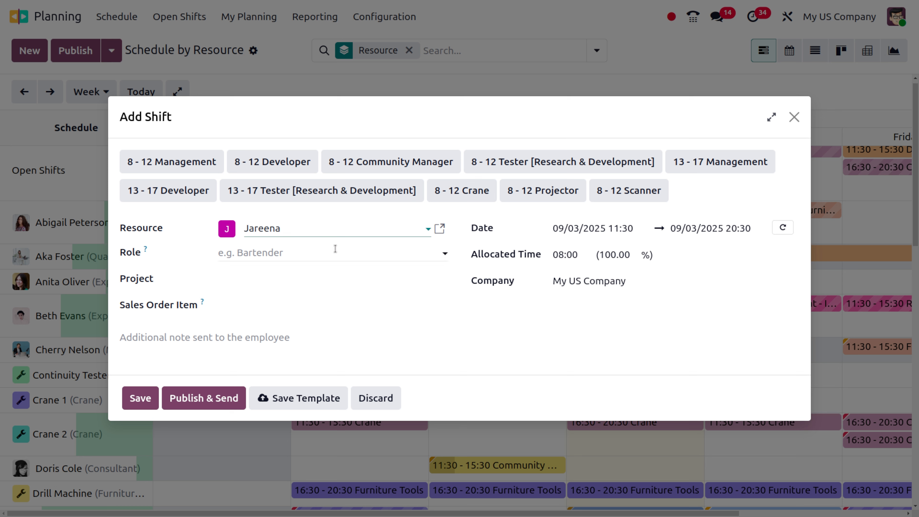
Set the shift's role to Developer and link it to the AGR sales order project
{"action": "left_click", "coordinate": [313, 253]}
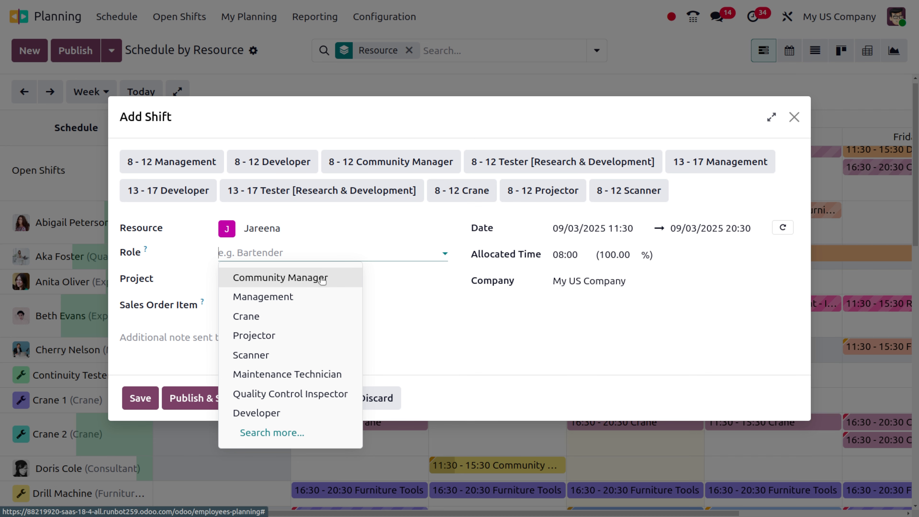
{"action": "left_click", "coordinate": [311, 412]}
{"action": "left_click", "coordinate": [265, 266]}
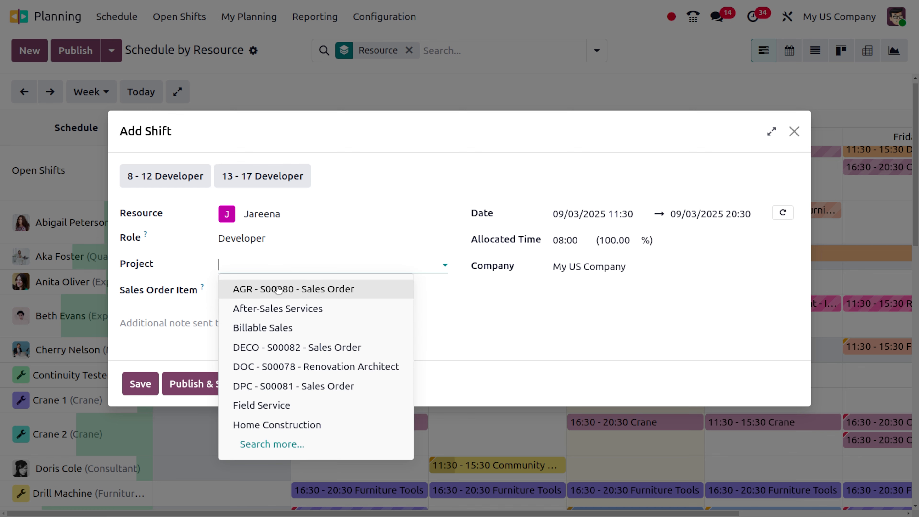
{"action": "left_click", "coordinate": [276, 290]}
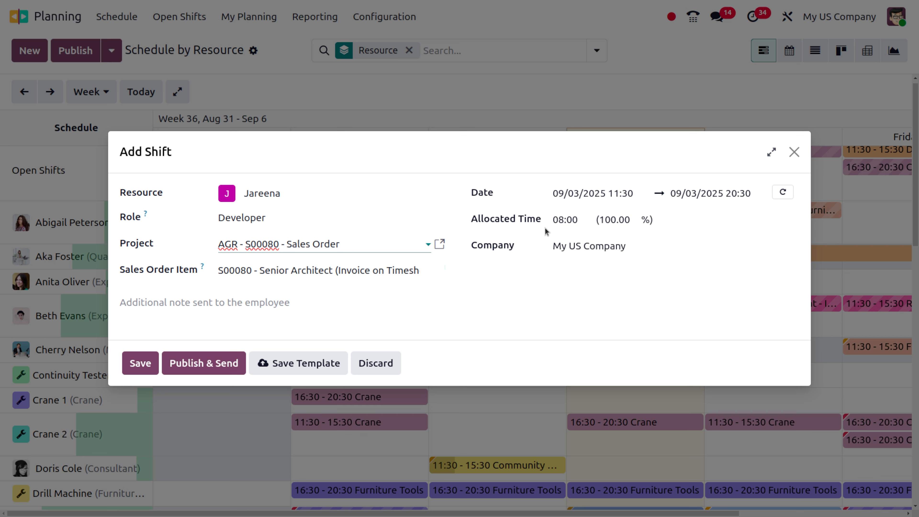
Set the shift's start to 09/03/2025 08:30
{"action": "left_click", "coordinate": [629, 192]}
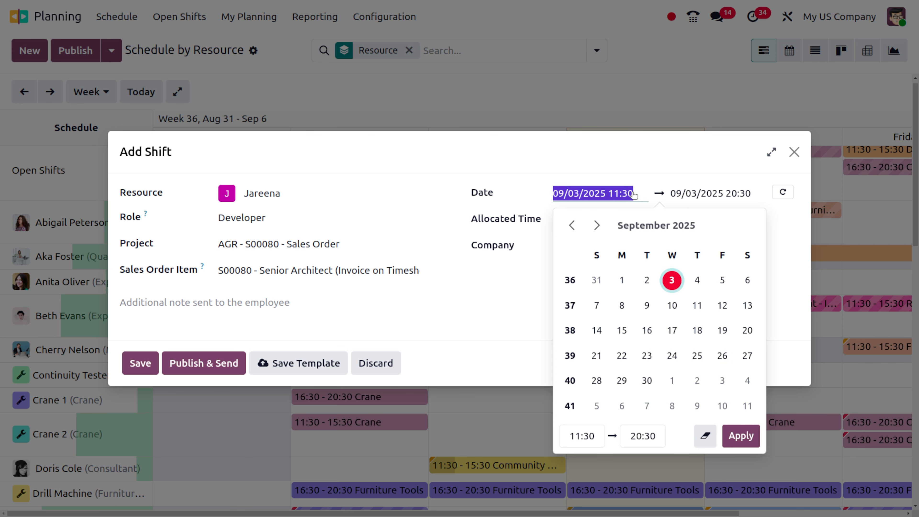
{"action": "left_click", "coordinate": [631, 196]}
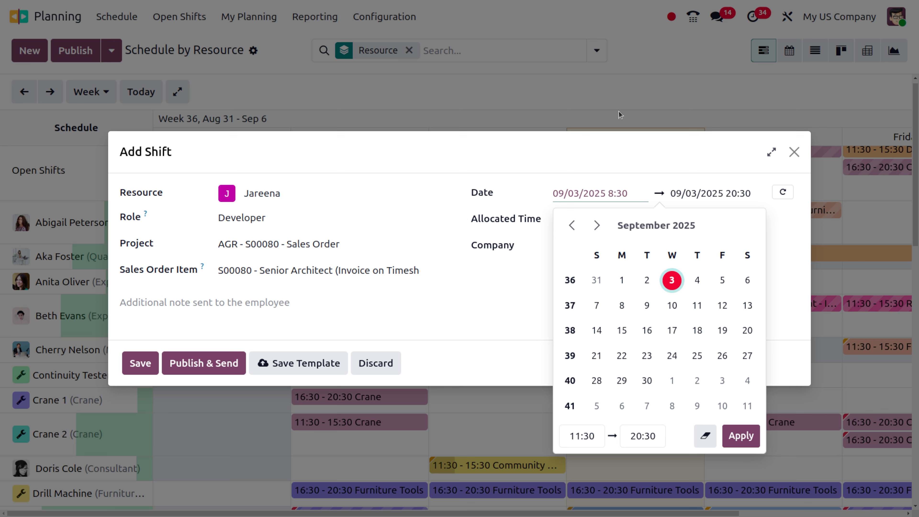
{"action": "left_click", "coordinate": [650, 167]}
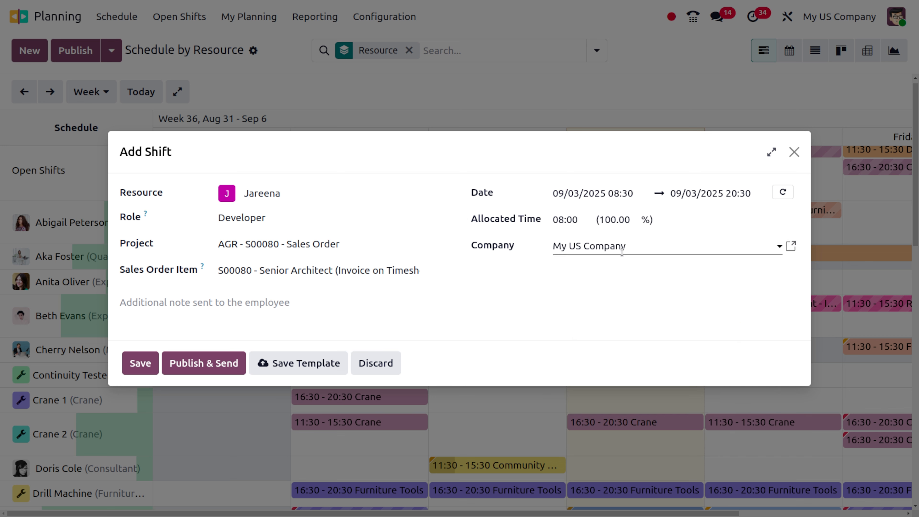
Set the shift's end to 09/03/2025 14:30
{"action": "left_click", "coordinate": [742, 199]}
{"action": "left_click", "coordinate": [753, 195]}
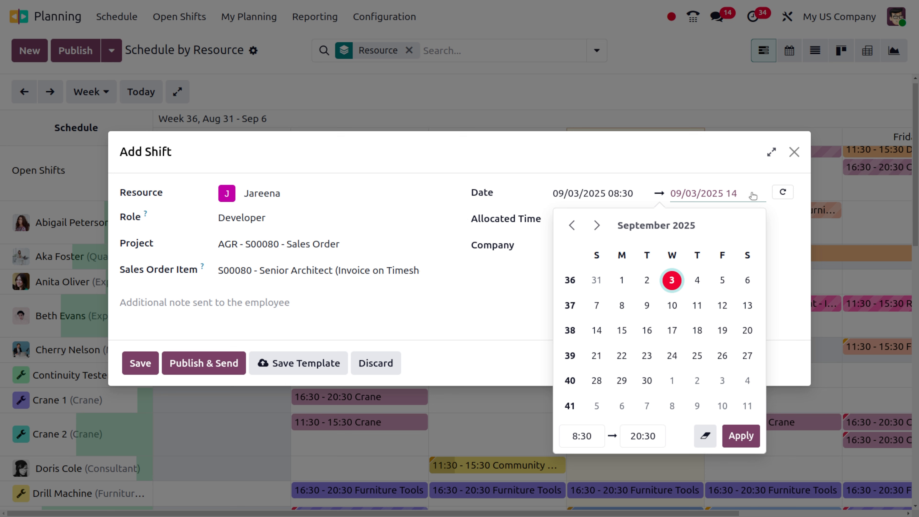
{"action": "type", "text": "30"}
{"action": "left_click", "coordinate": [747, 432]}
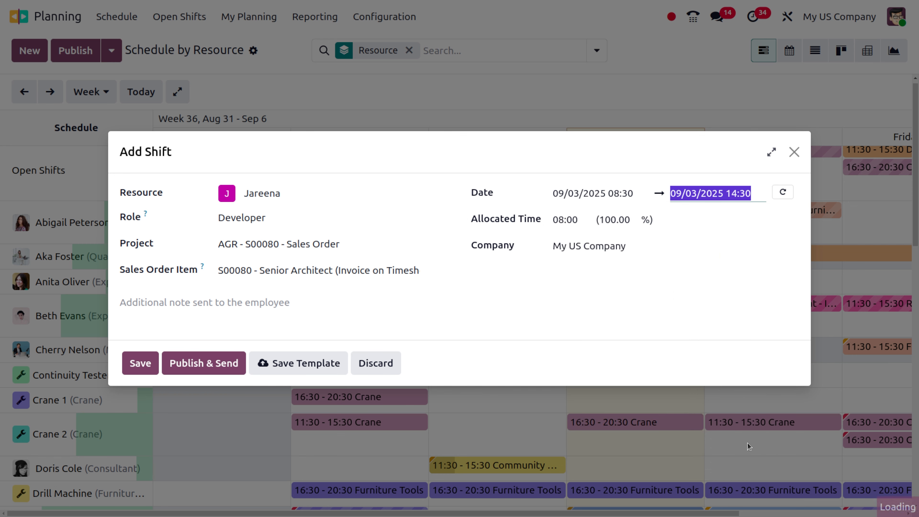
{"action": "left_click", "coordinate": [637, 277]}
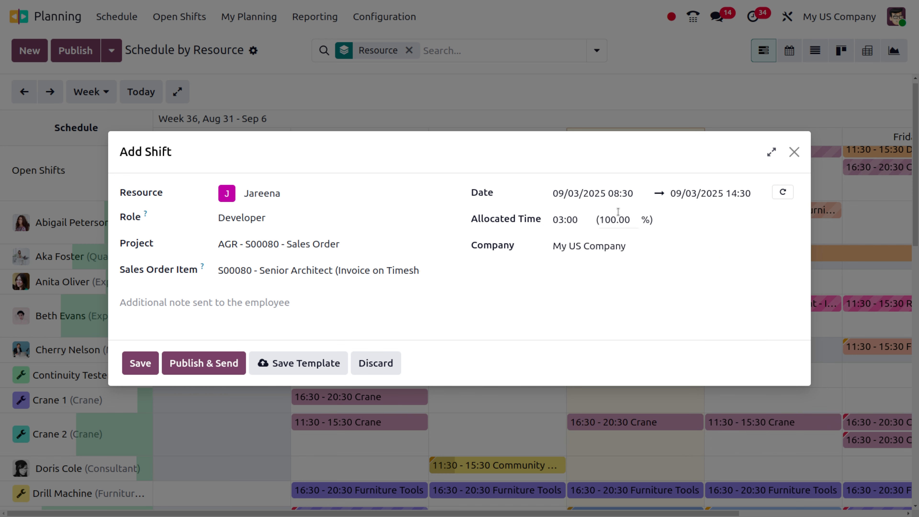
Set the shift's allocated time to 8 hours
{"action": "left_click", "coordinate": [562, 217]}
{"action": "key", "text": "BackSpace"}
{"action": "type", "text": "8"}
{"action": "left_click", "coordinate": [753, 294]}
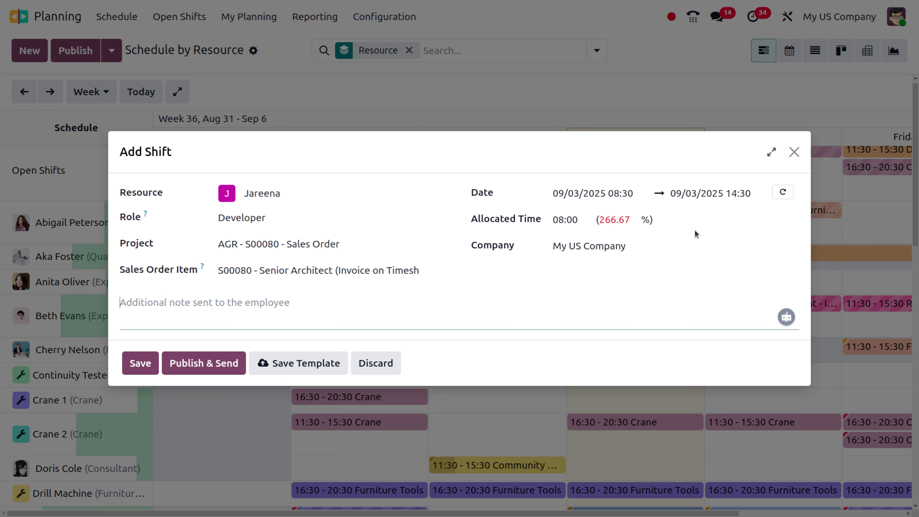
Change the shift's end time to 20:00 on 09/03/2025
{"action": "left_click", "coordinate": [736, 193]}
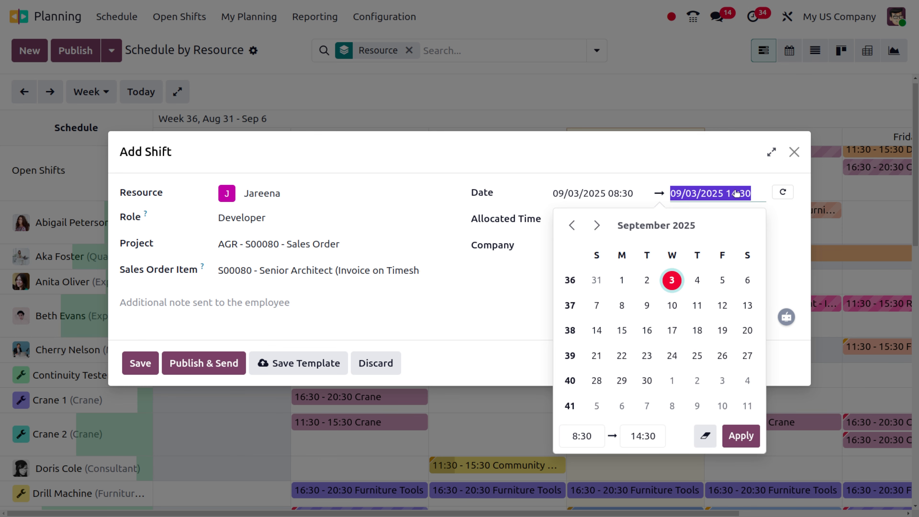
{"action": "left_click", "coordinate": [752, 197]}
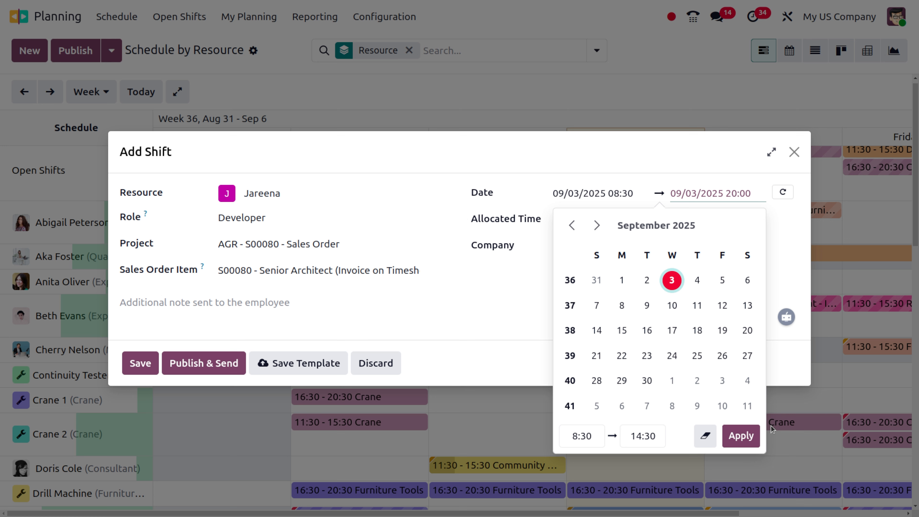
{"action": "left_click", "coordinate": [744, 436]}
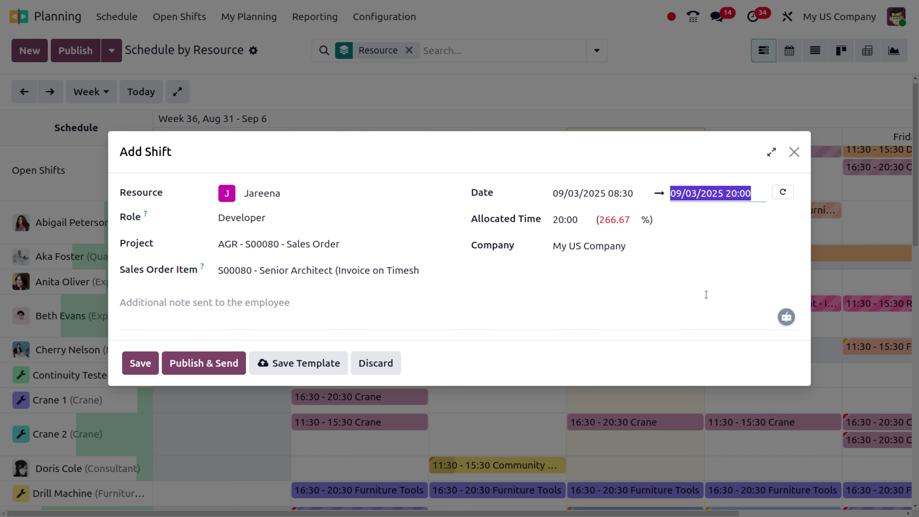
Enter 8 hours as the allocated time again and save the shift
{"action": "left_click", "coordinate": [580, 220]}
{"action": "key", "text": "BackSpace"}
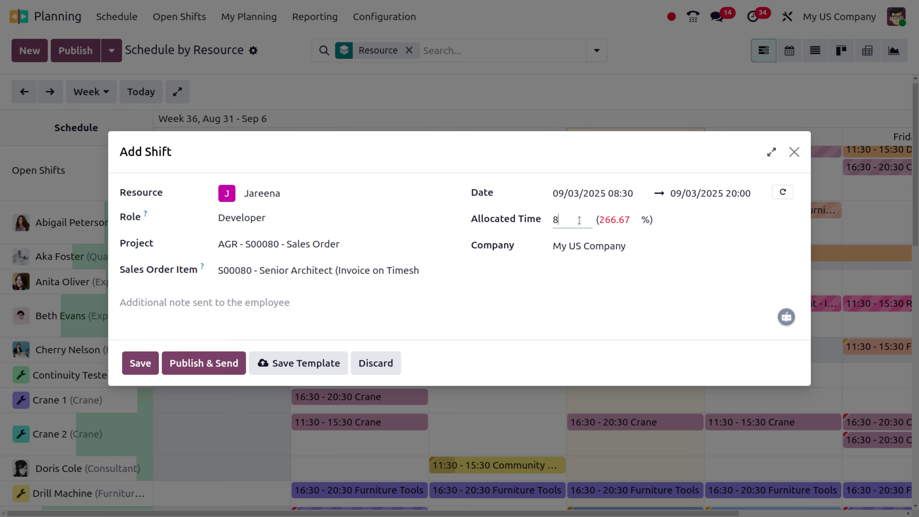
{"action": "left_click", "coordinate": [541, 301]}
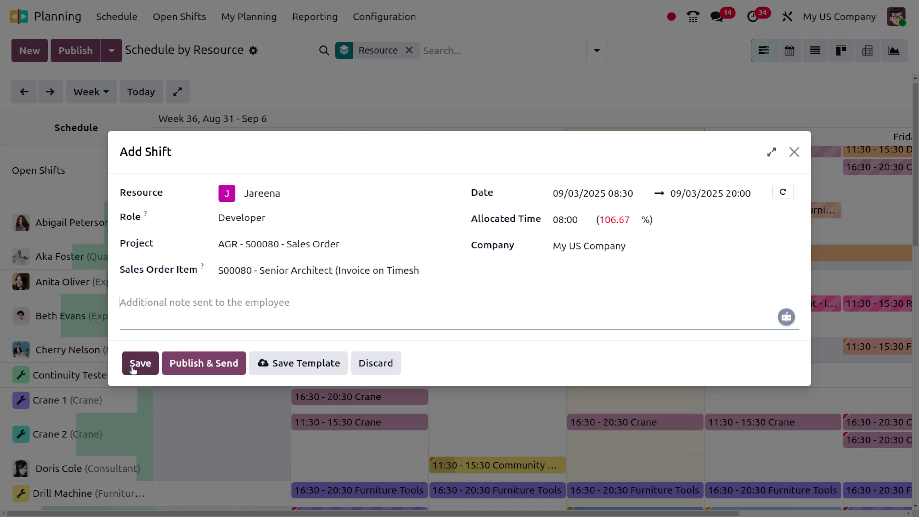
{"action": "left_click", "coordinate": [141, 363]}
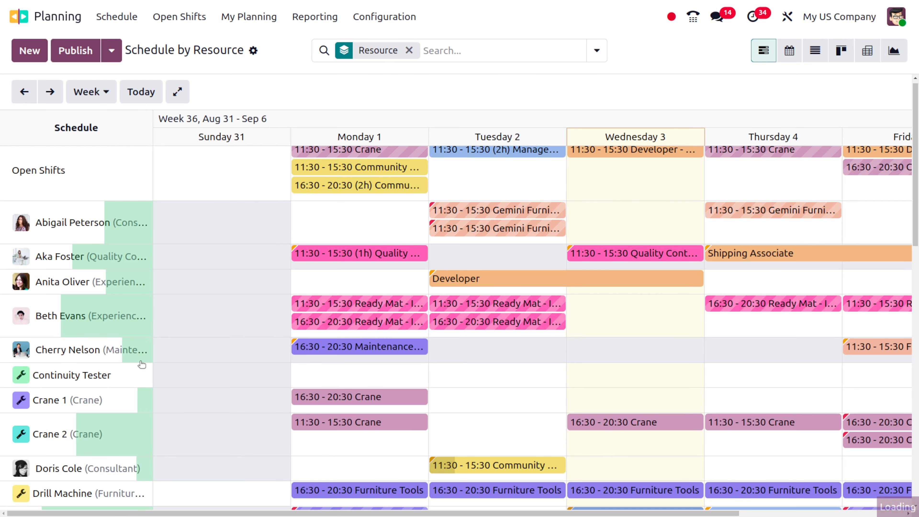
Find the employee's new shift on Wednesday 3 in the resource schedule
{"action": "scroll", "coordinate": [91, 463], "scroll_direction": "down", "scroll_amount": 5}
{"action": "scroll", "coordinate": [92, 463], "scroll_direction": "down", "scroll_amount": 9}
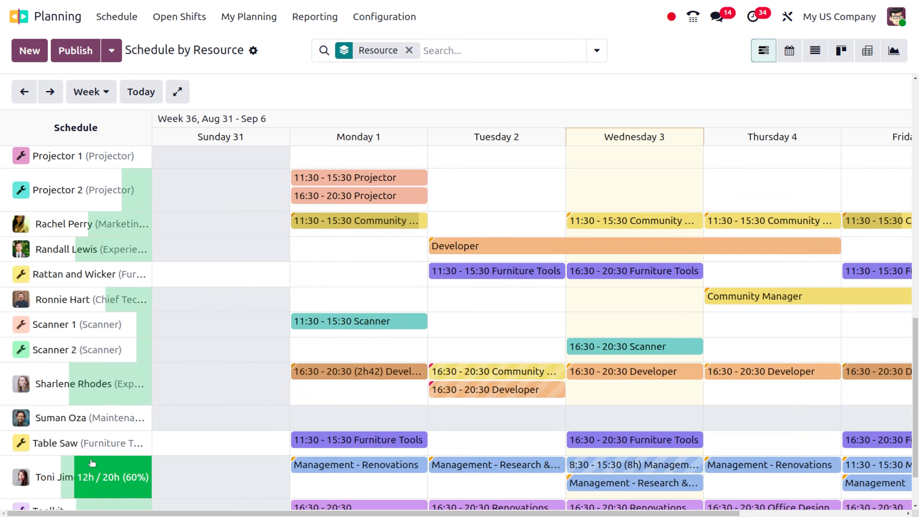
{"action": "scroll", "coordinate": [91, 463], "scroll_direction": "up", "scroll_amount": 14}
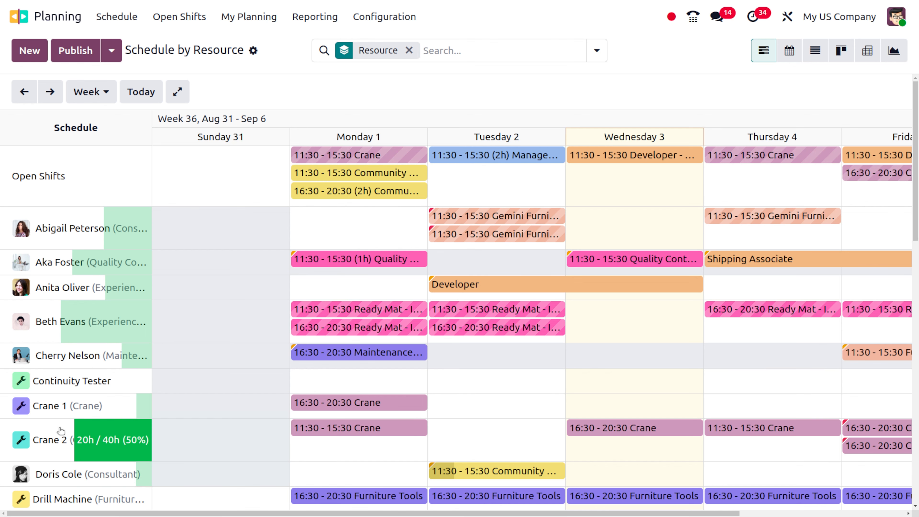
{"action": "scroll", "coordinate": [60, 430], "scroll_direction": "down", "scroll_amount": 5}
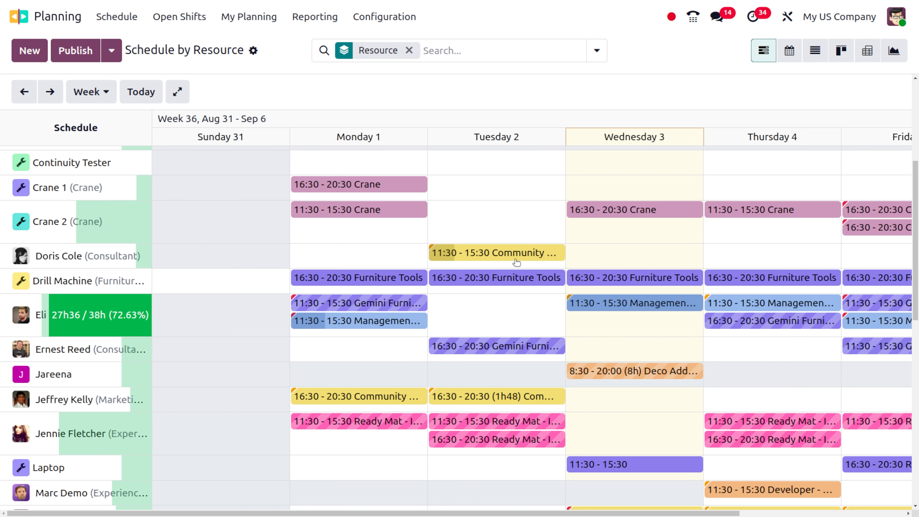
Open the Planning / Attendance Analysis report and break September 2025 down by employee
{"action": "left_click", "coordinate": [313, 18]}
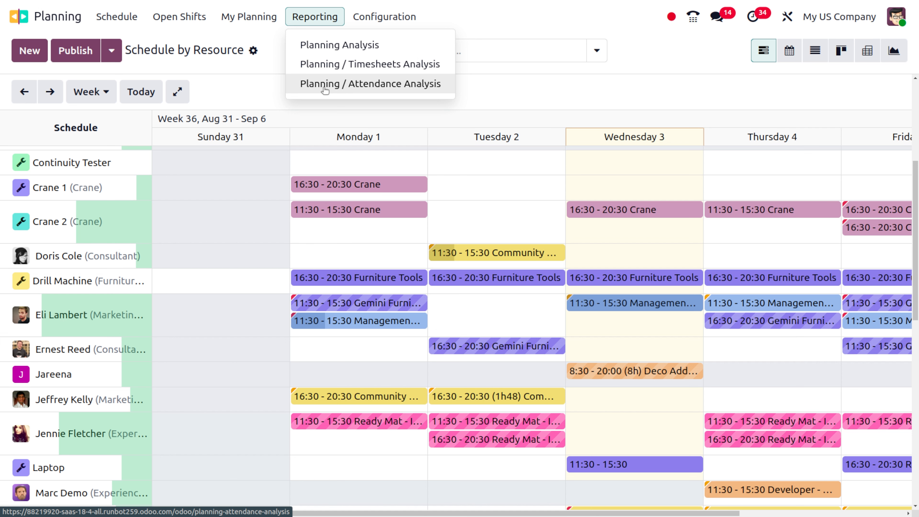
{"action": "left_click", "coordinate": [324, 87]}
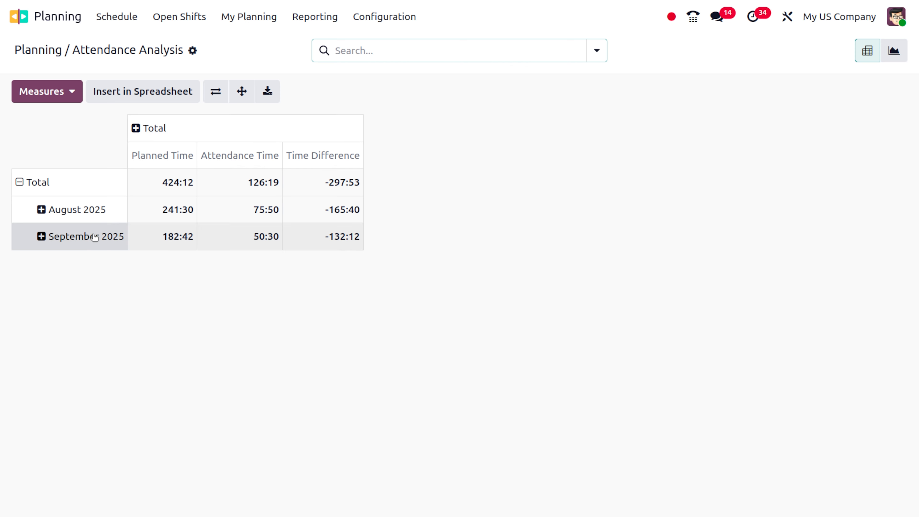
{"action": "left_click", "coordinate": [42, 237]}
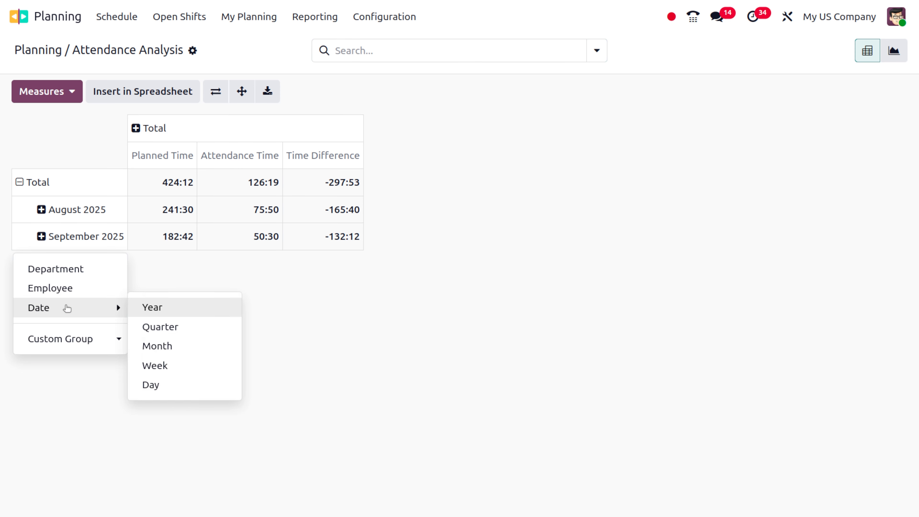
{"action": "left_click", "coordinate": [58, 289]}
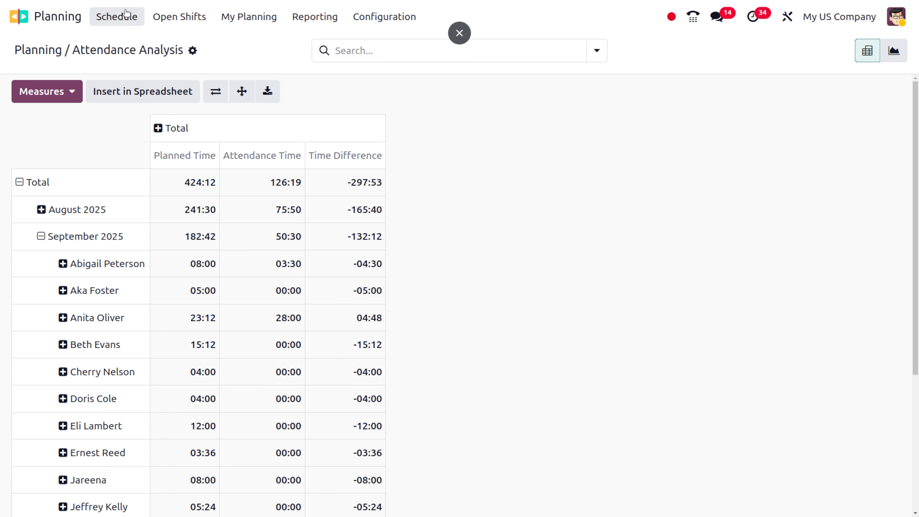
Switch to the Attendances app and record an attendance for the planned employee on 09/03/2025, checking in at 01:00 and out at 02:00
{"action": "left_click", "coordinate": [20, 16]}
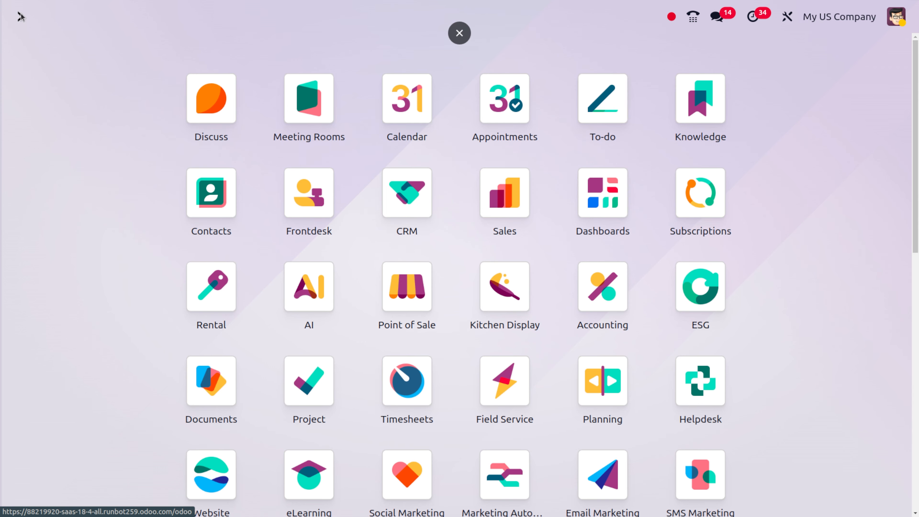
{"action": "type", "text": "att"}
{"action": "key", "text": "Return"}
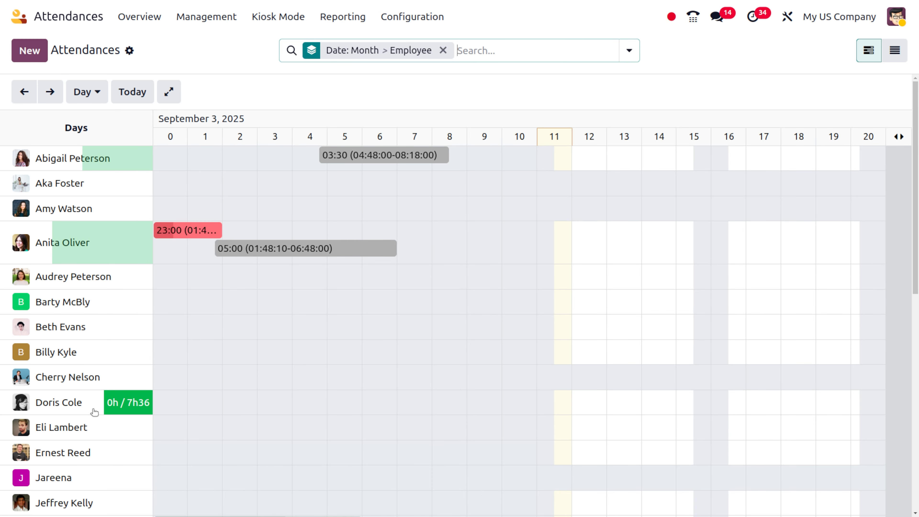
{"action": "scroll", "coordinate": [95, 412], "scroll_direction": "down", "scroll_amount": 2}
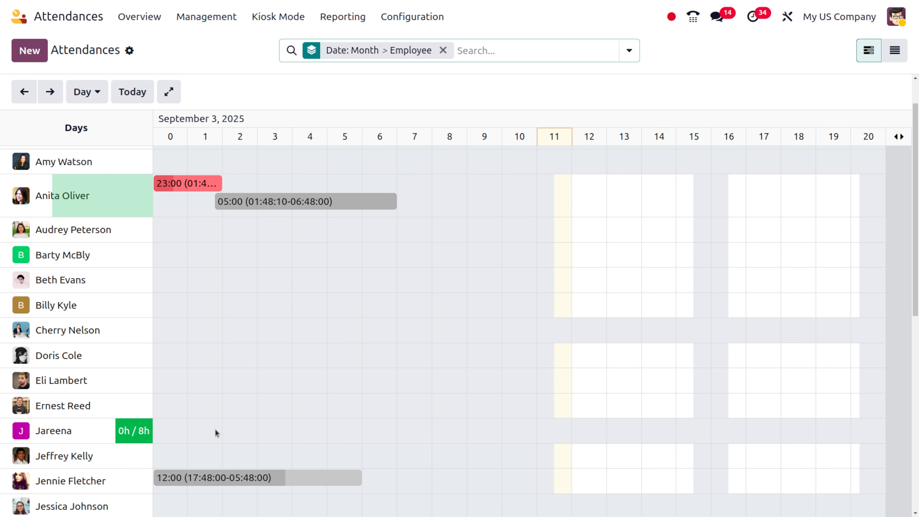
{"action": "left_click", "coordinate": [206, 438]}
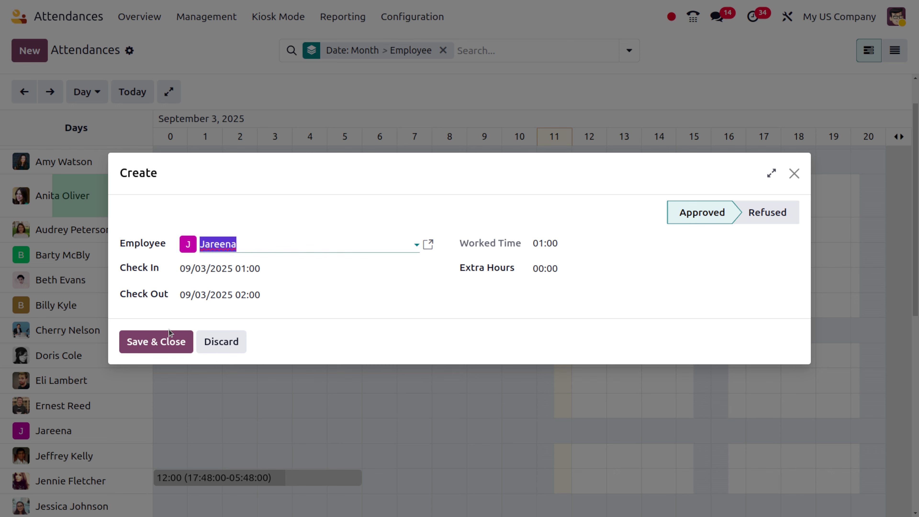
{"action": "left_click", "coordinate": [165, 342]}
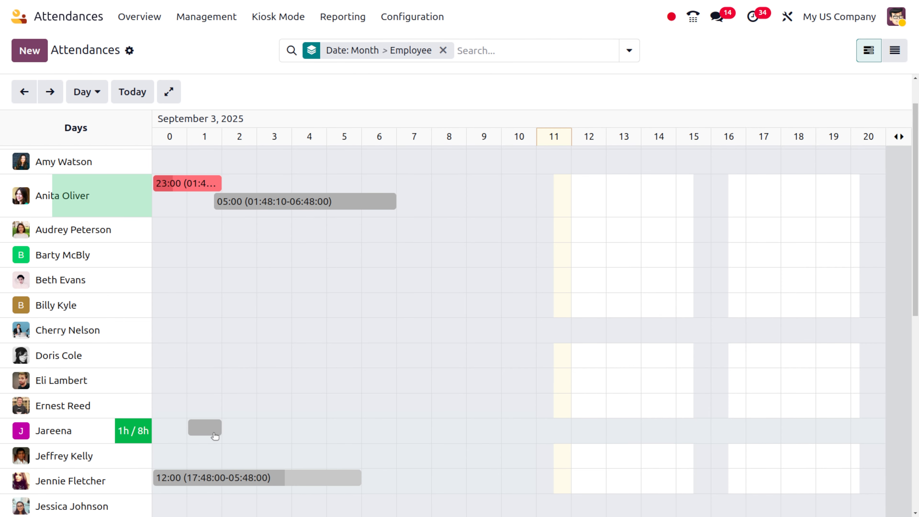
Switch back to the Planning app, reopen the Planning / Attendance Analysis report and break September 2025 down by employee
{"action": "left_click", "coordinate": [29, 18]}
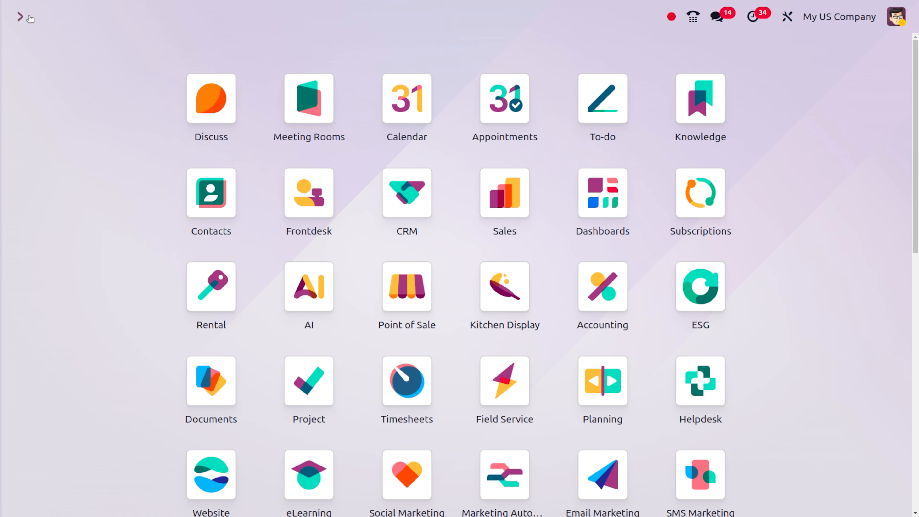
{"action": "type", "text": "plann"}
{"action": "key", "text": "Return"}
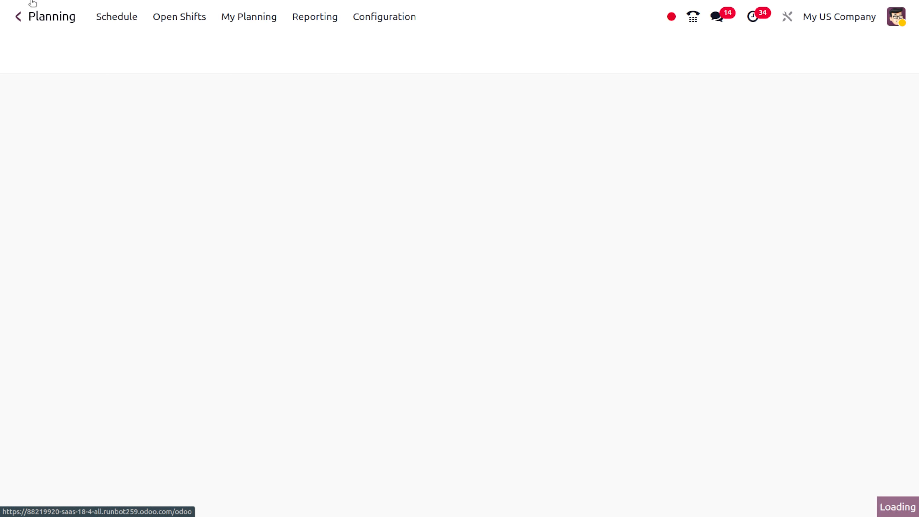
{"action": "left_click", "coordinate": [315, 17]}
{"action": "left_click", "coordinate": [317, 19]}
{"action": "left_click", "coordinate": [316, 19]}
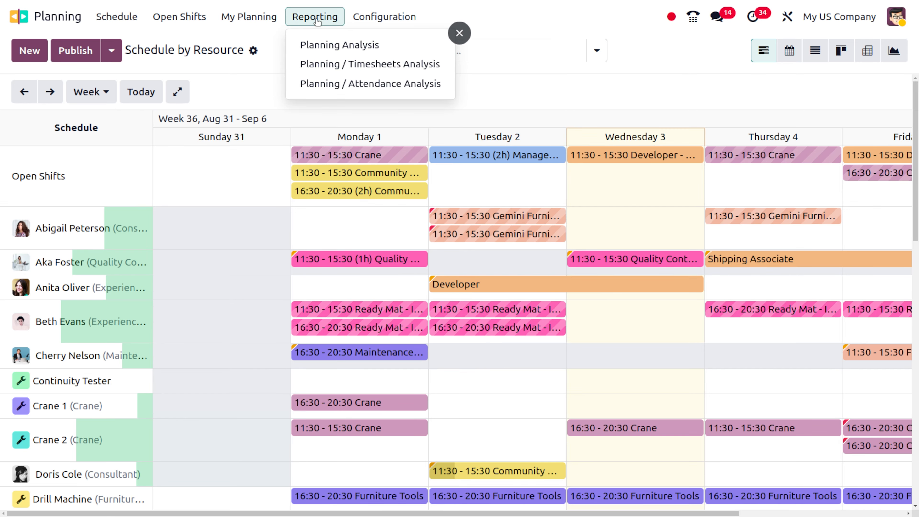
{"action": "left_click", "coordinate": [350, 85]}
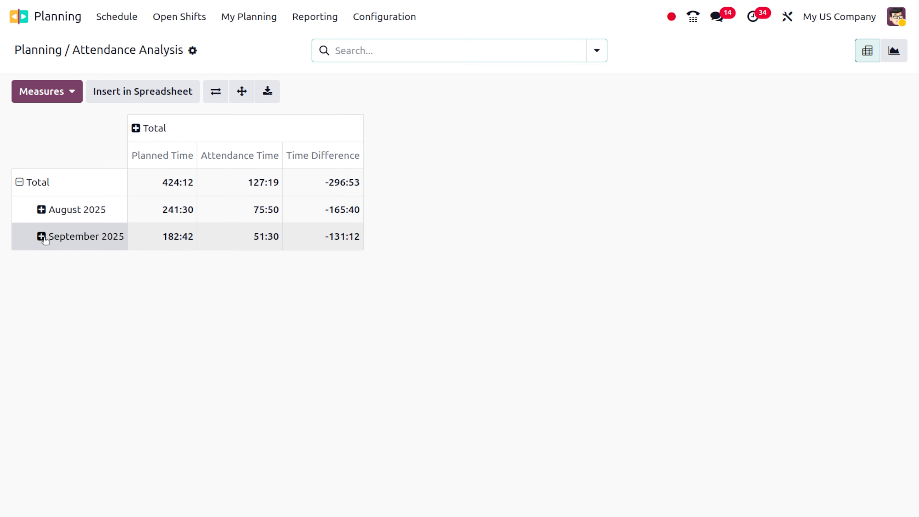
{"action": "left_click", "coordinate": [46, 232]}
{"action": "left_click", "coordinate": [68, 295]}
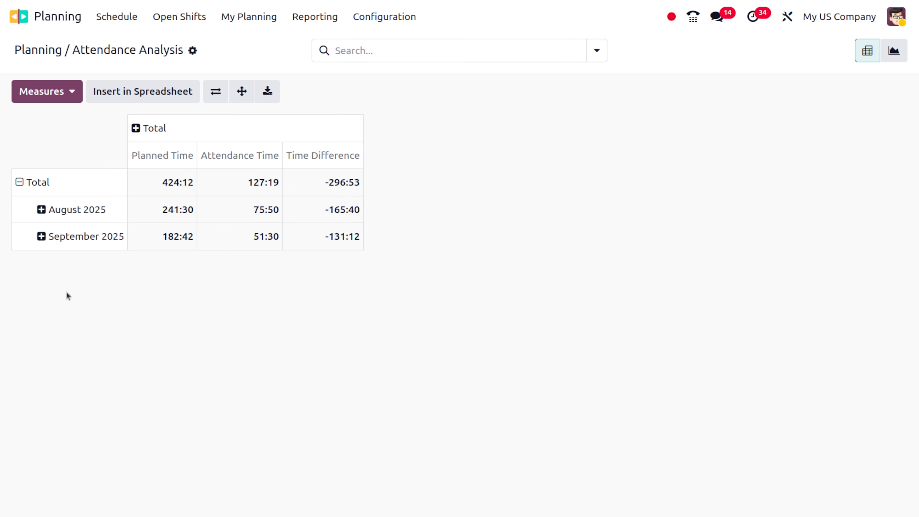